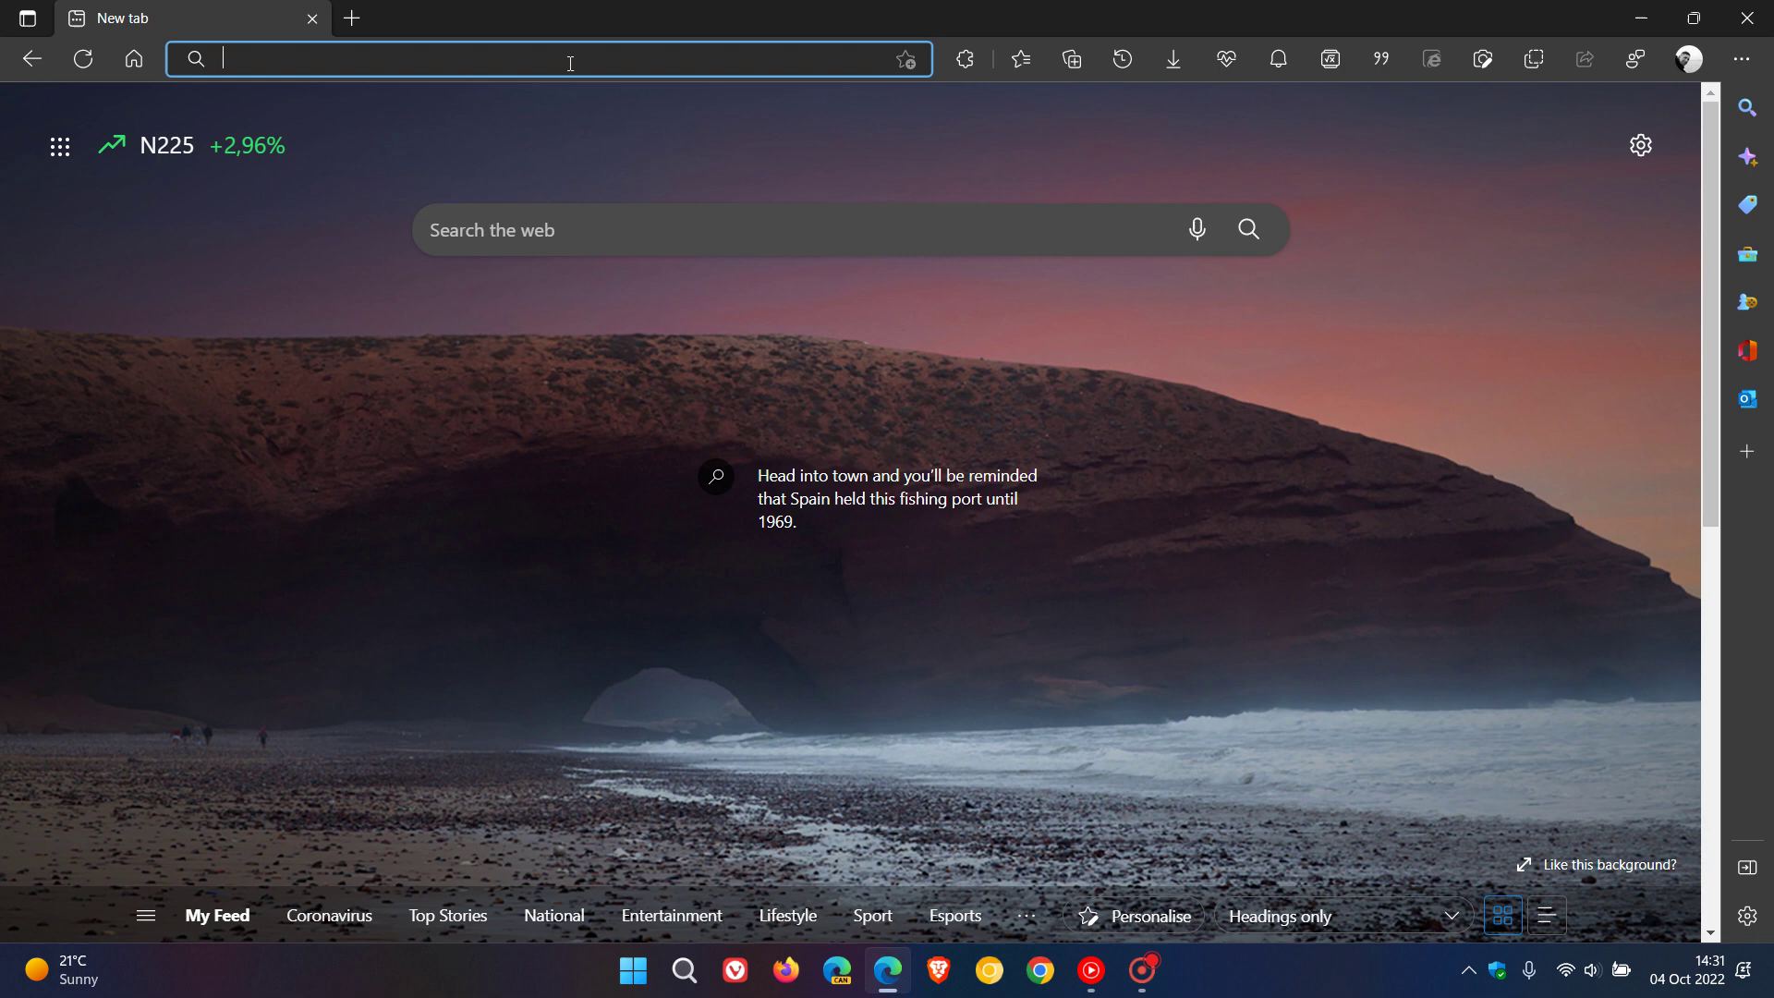
{"action": "type", "text": "ef"}
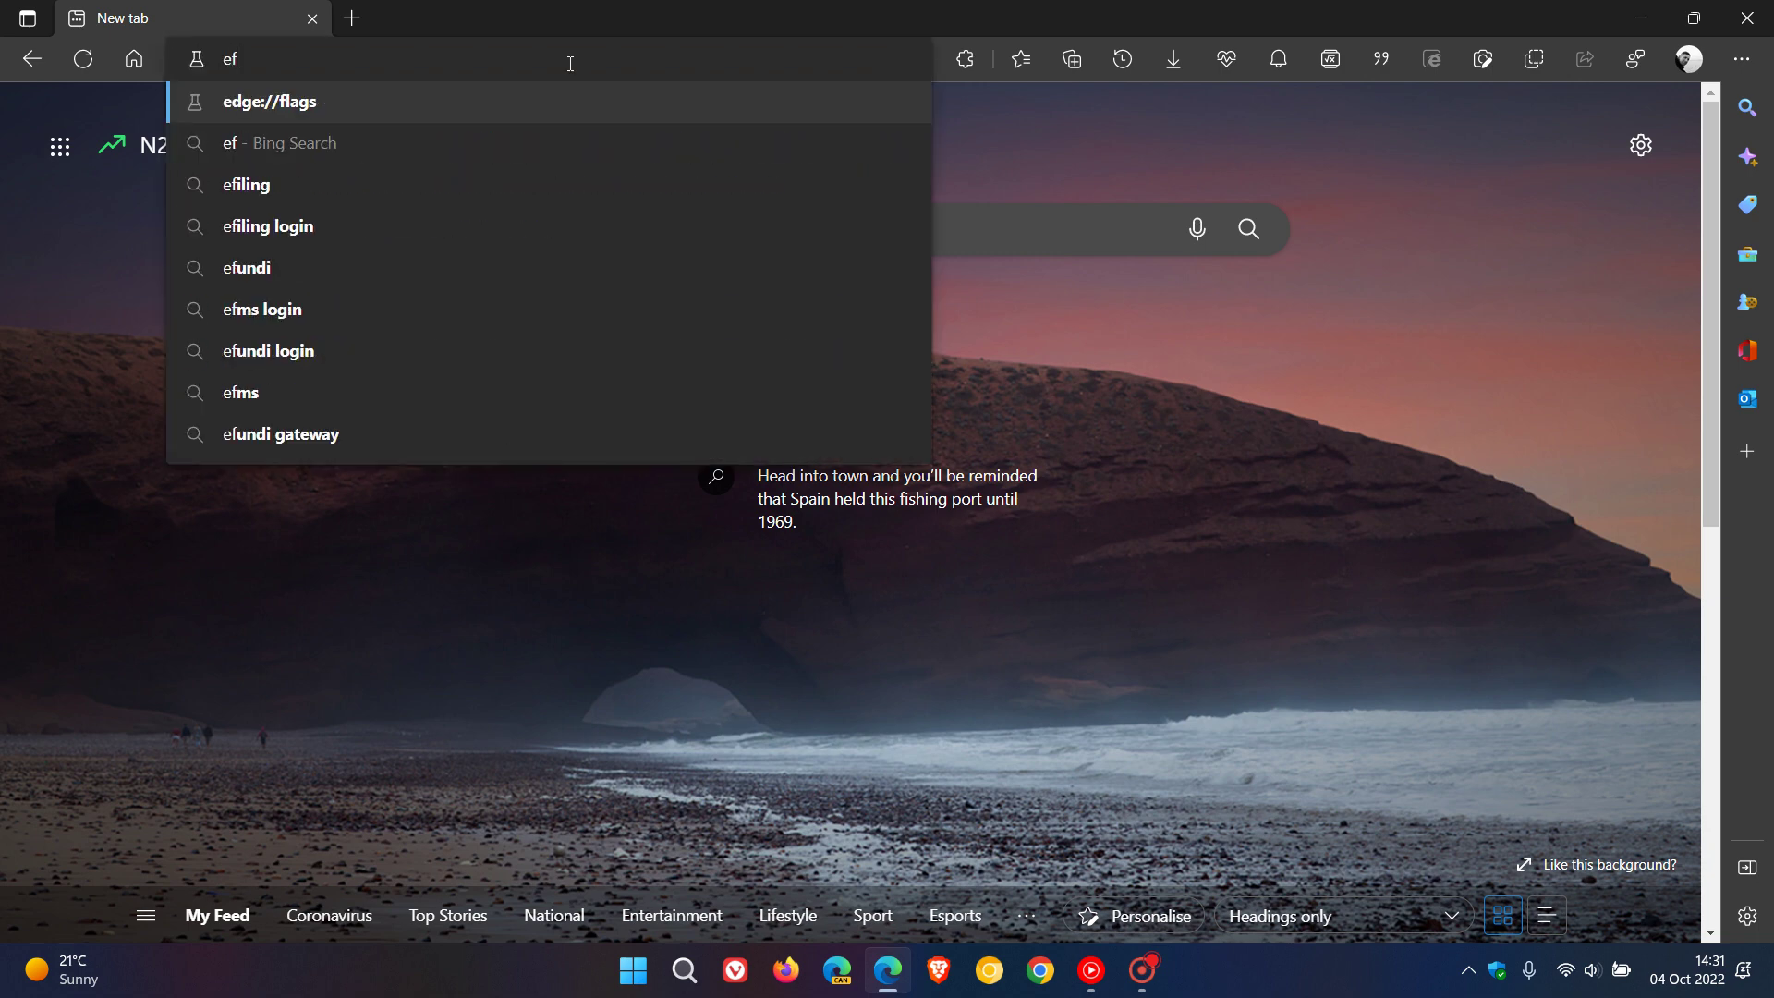
Set the Command Palette flag to Enabled in edge://flags and restart the browser.
{"action": "key", "text": "Return"}
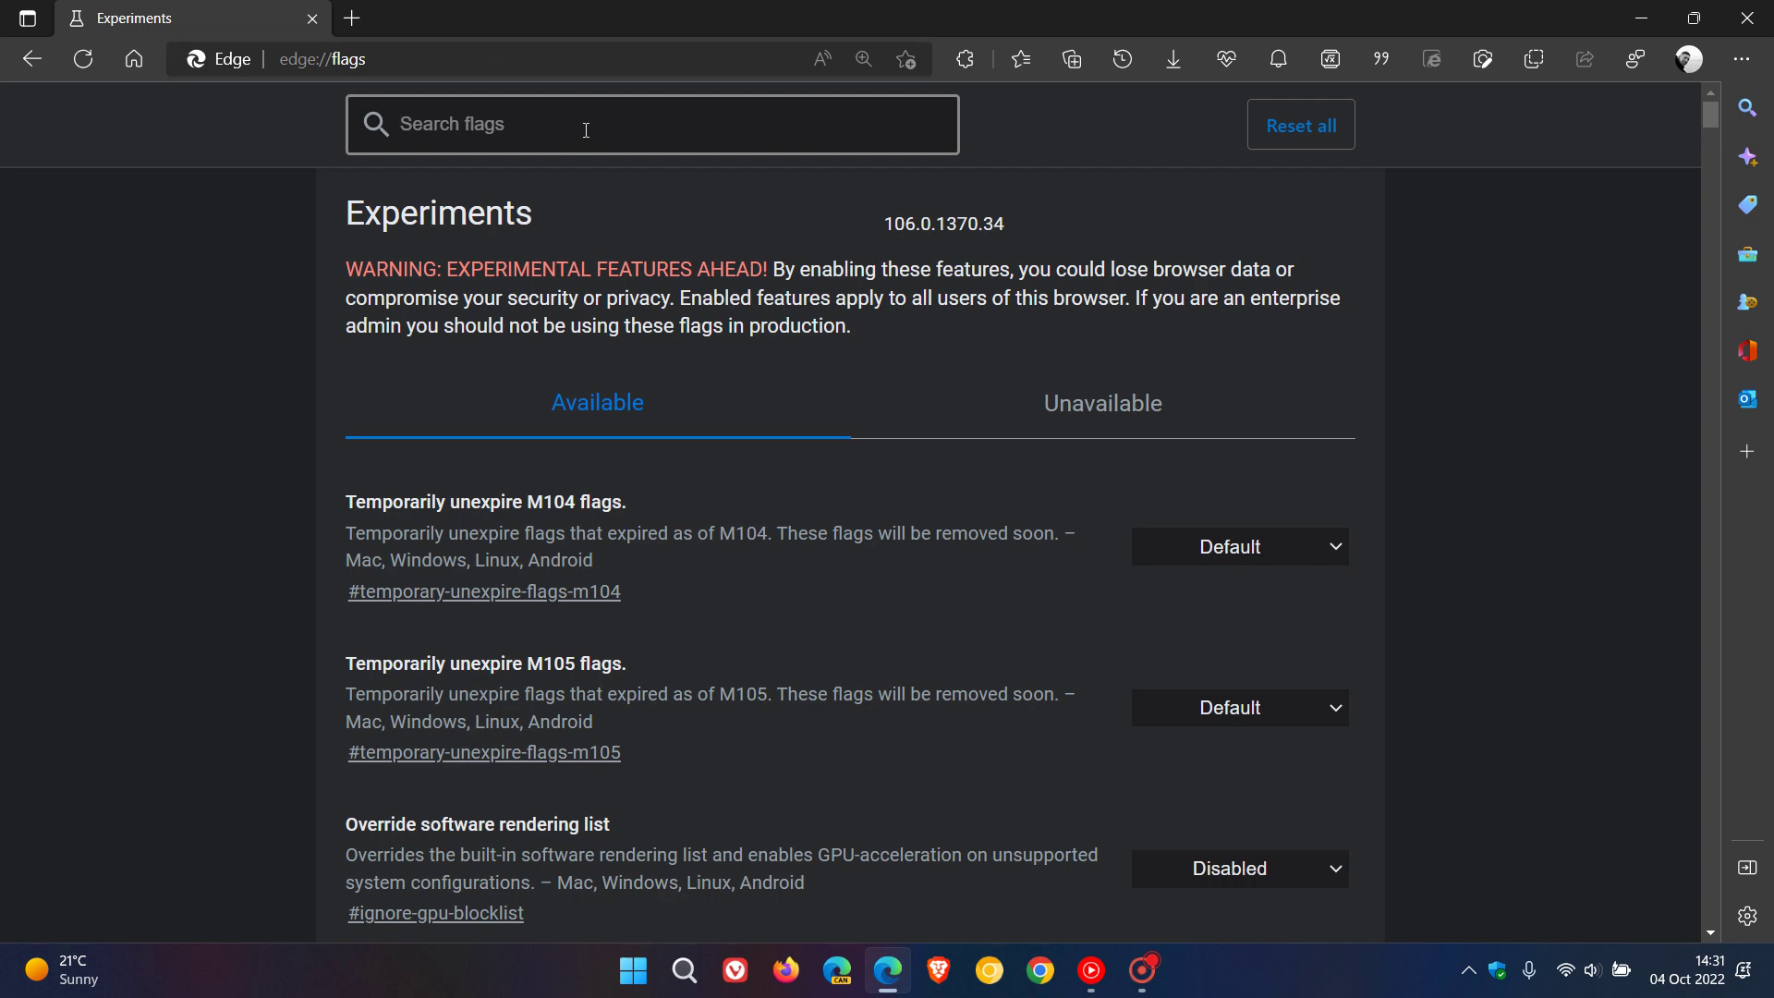
{"action": "type", "text": "co"}
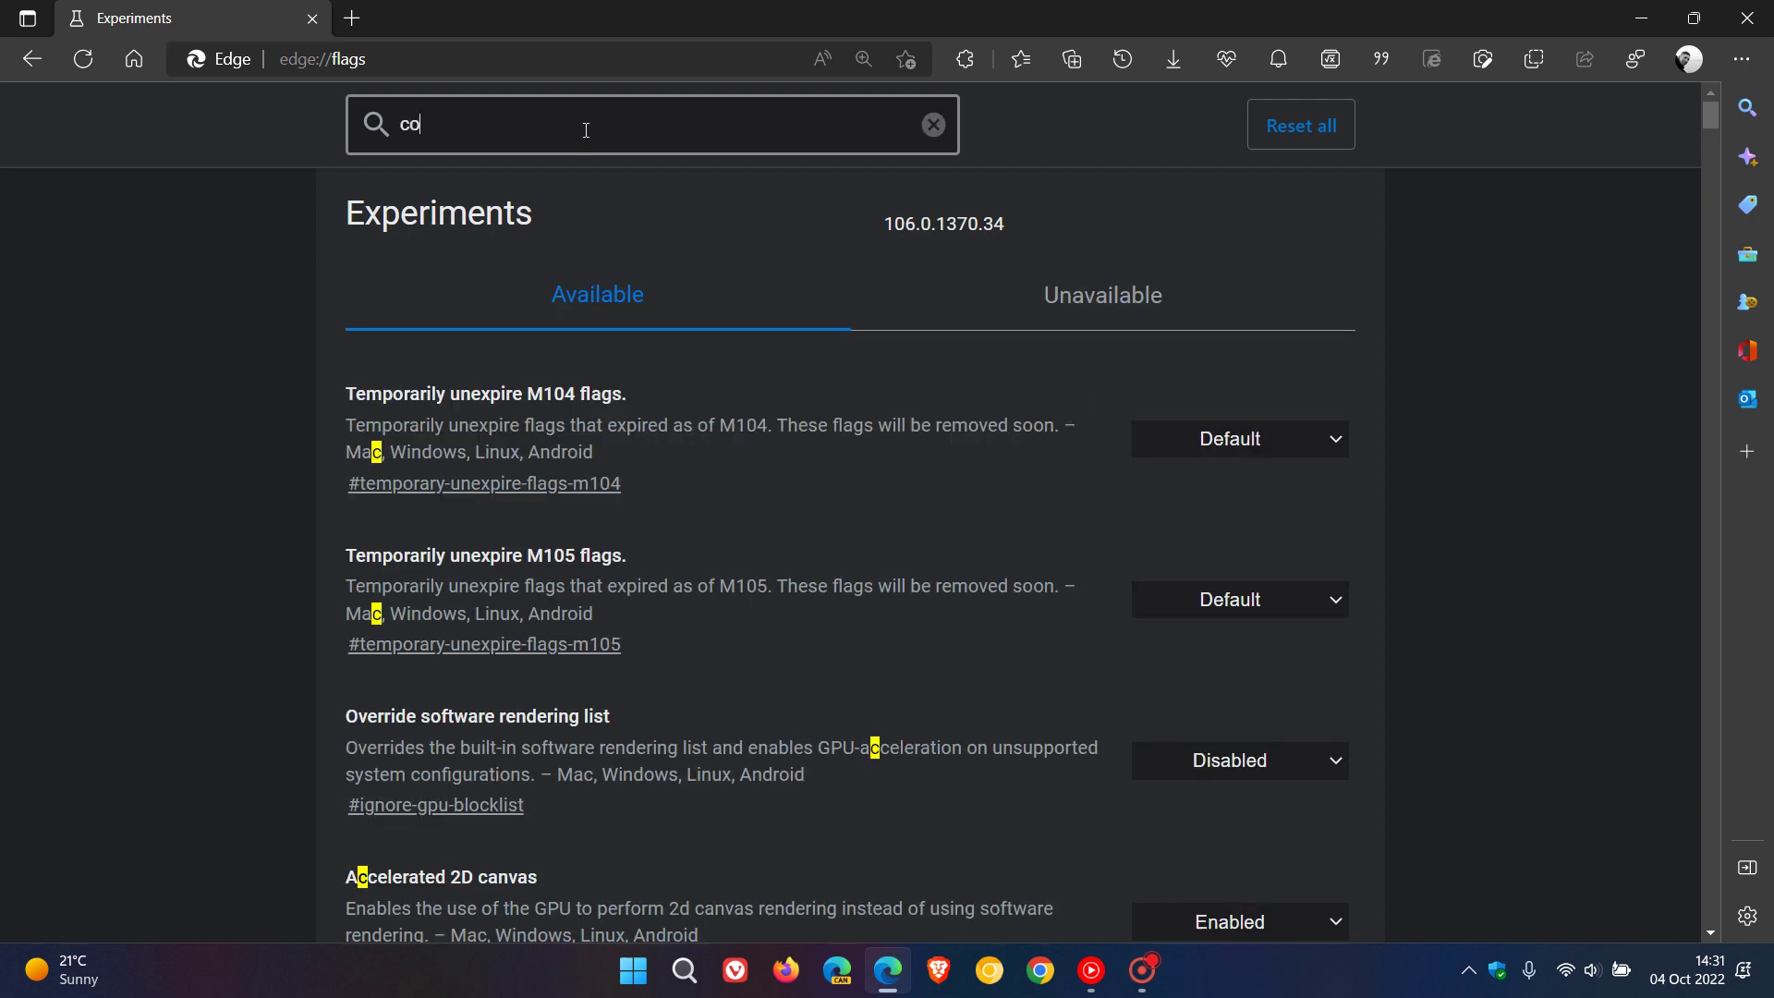
{"action": "type", "text": "mman"}
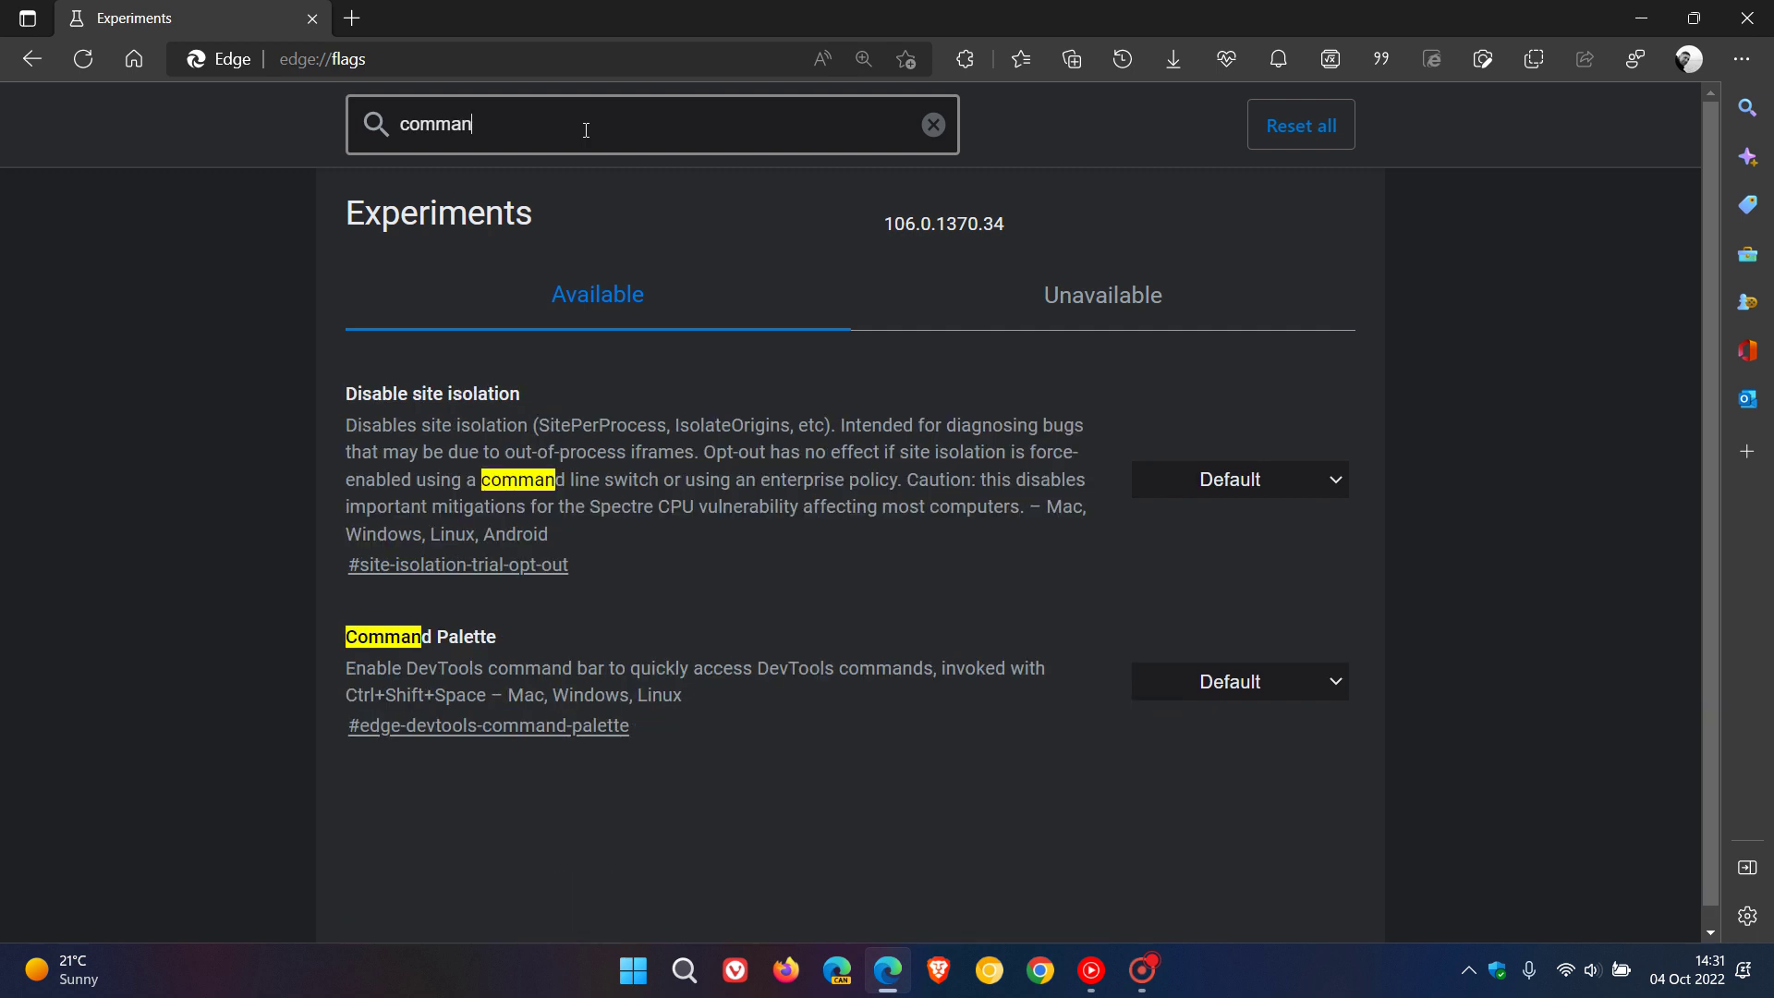
{"action": "type", "text": "d"}
{"action": "left_click", "coordinate": [1227, 685]}
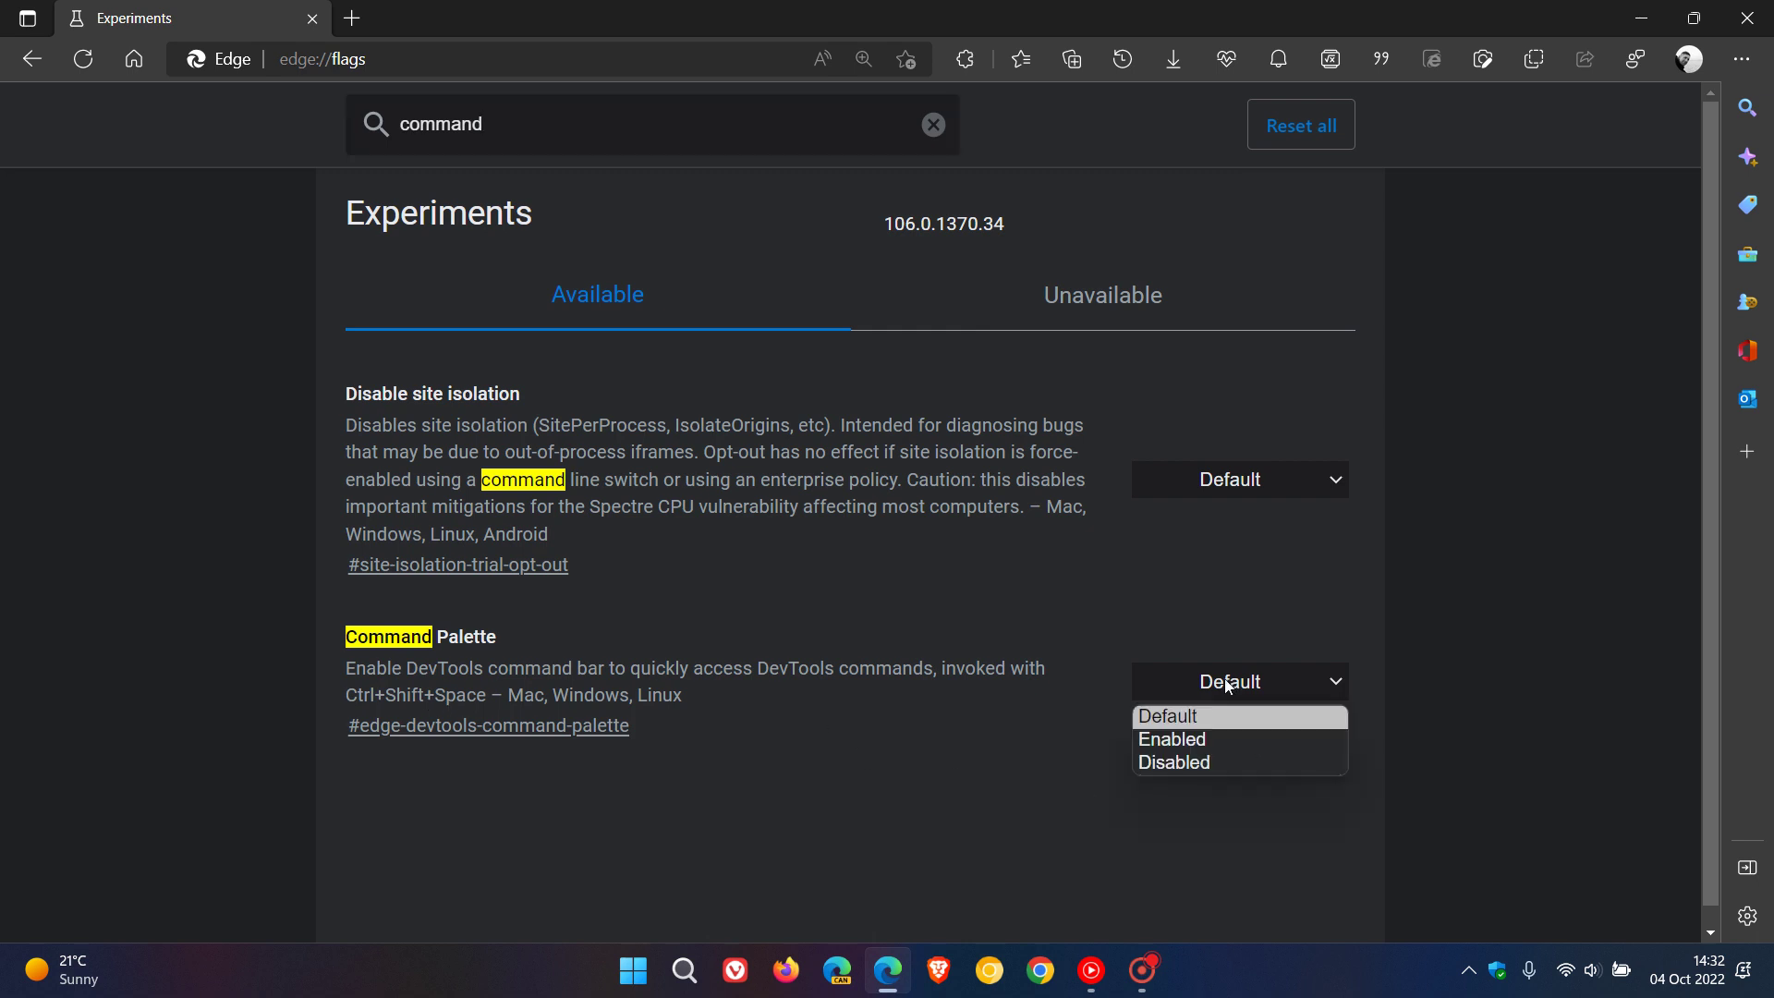
{"action": "left_click", "coordinate": [1220, 742]}
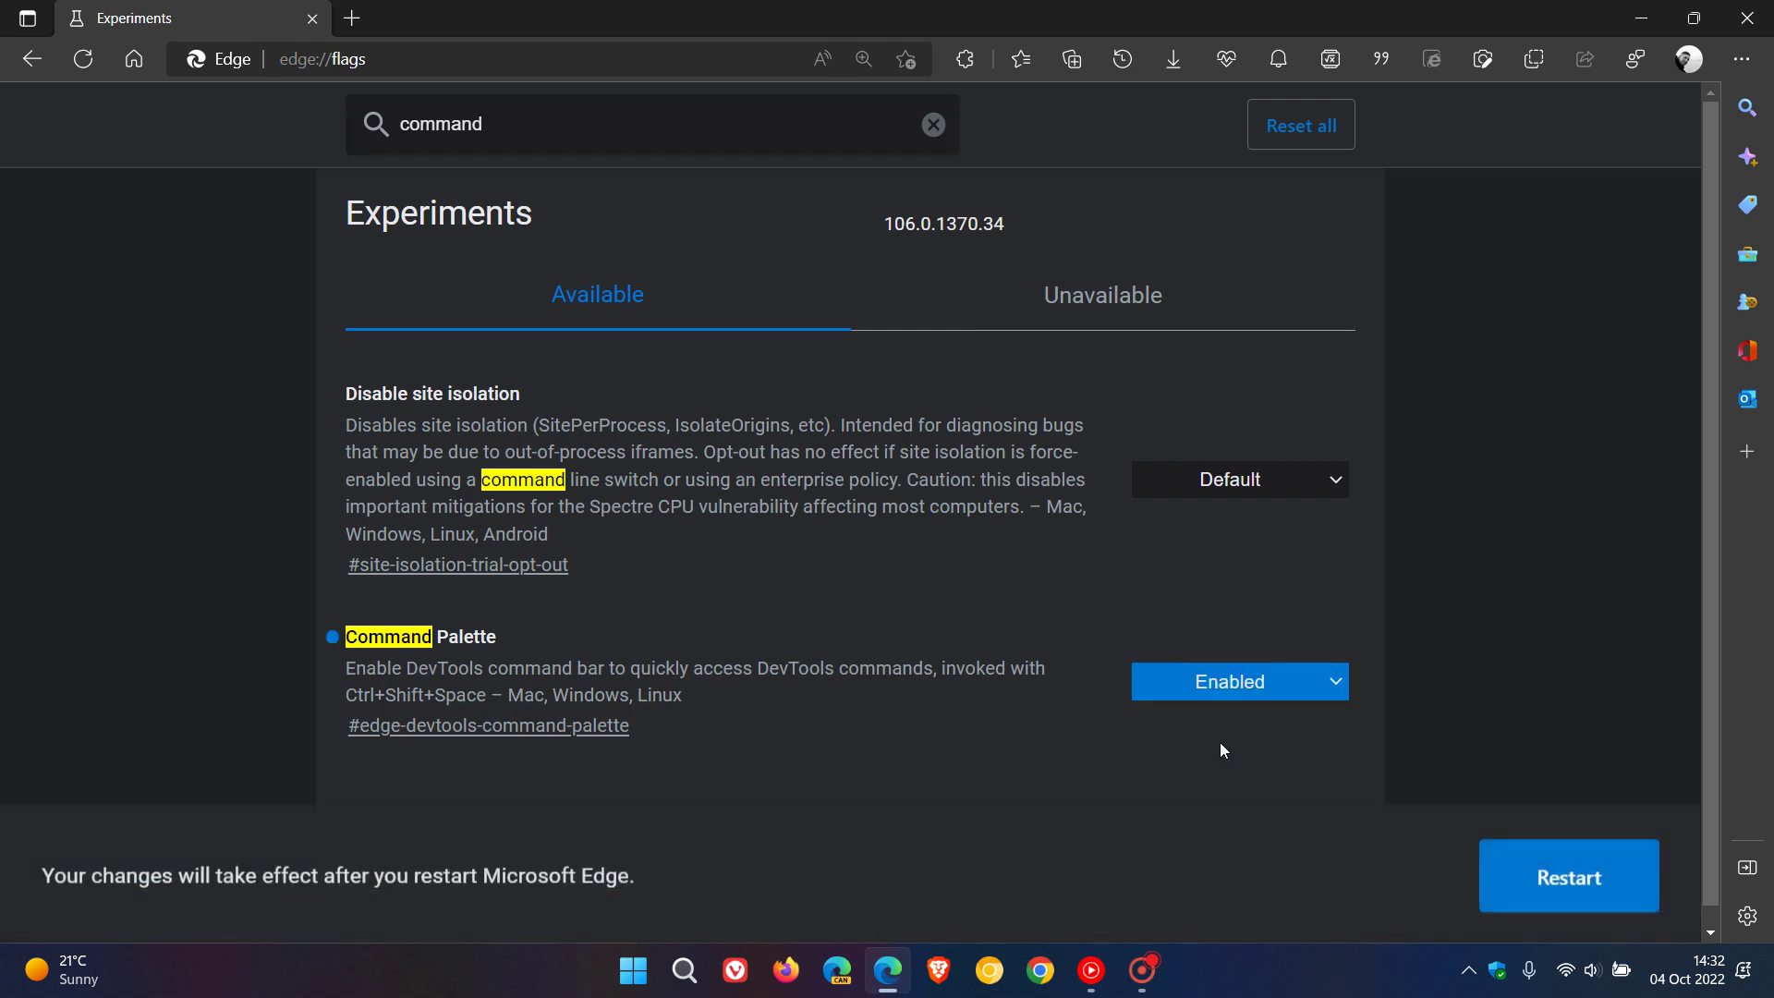
{"action": "left_click", "coordinate": [1523, 863]}
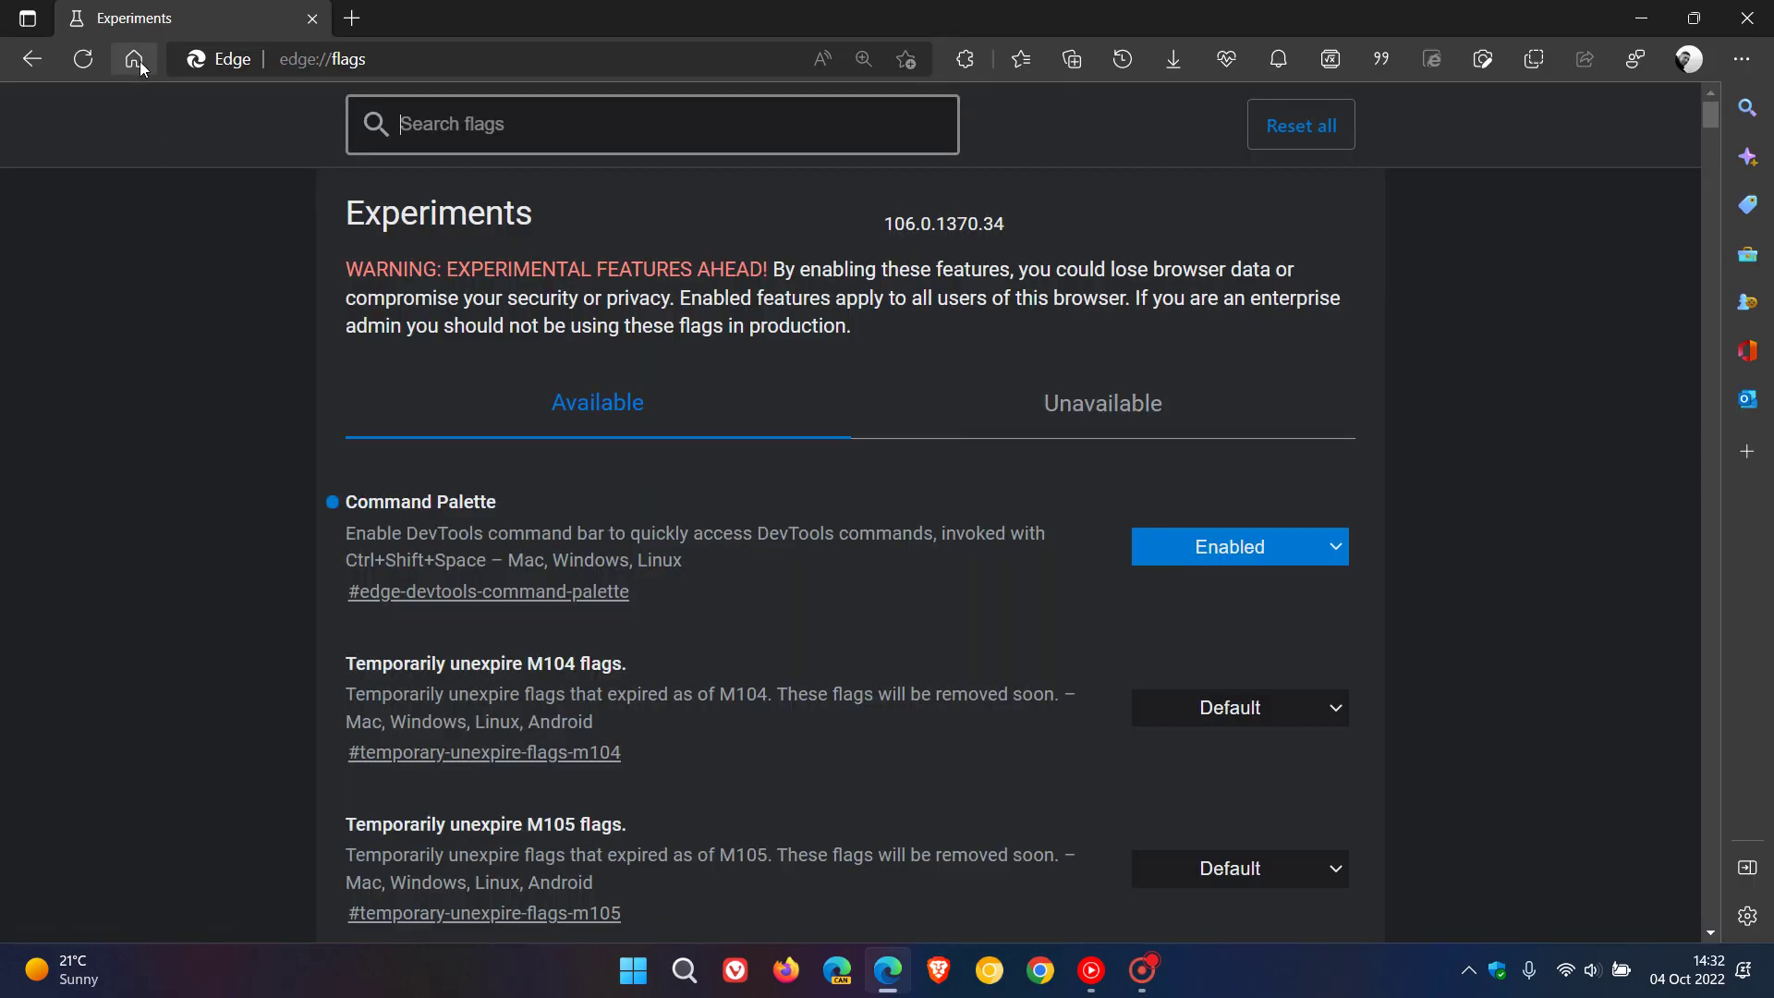
Summon the quick-commands bar with Ctrl+Shift+Space and search 'tabs', then 'bookmarks'.
{"action": "left_click", "coordinate": [134, 60]}
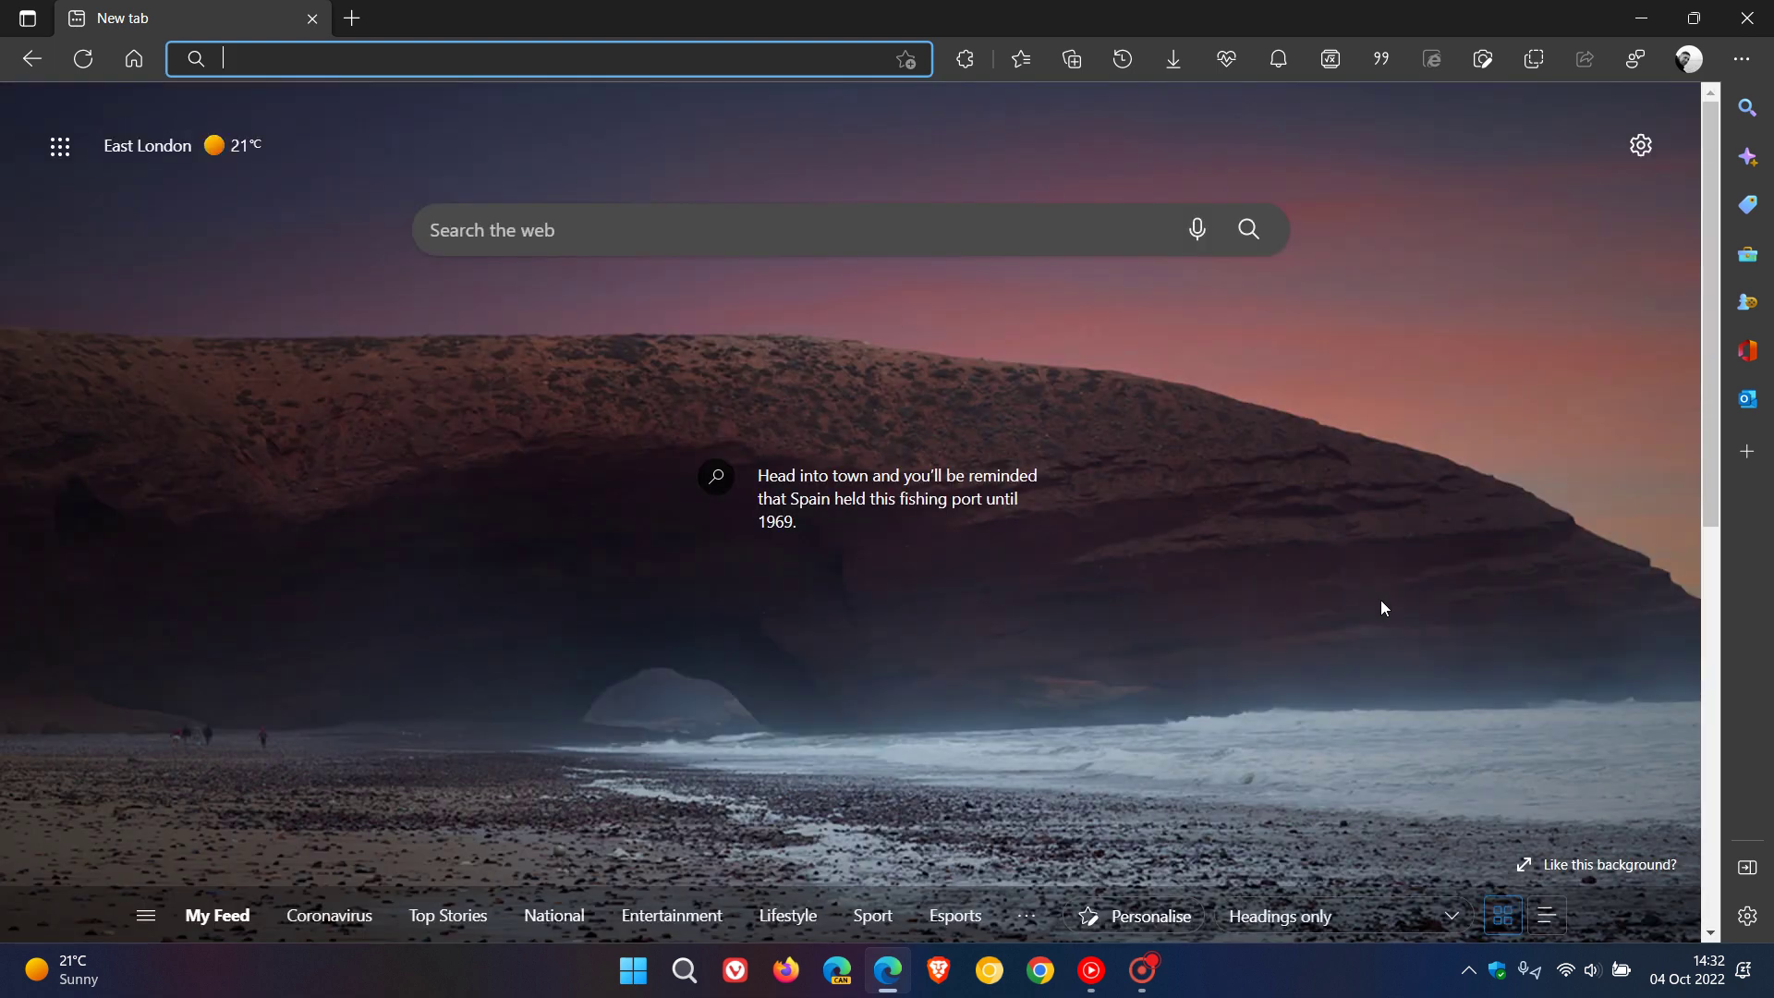
{"action": "key", "text": "ctrl+shift+space"}
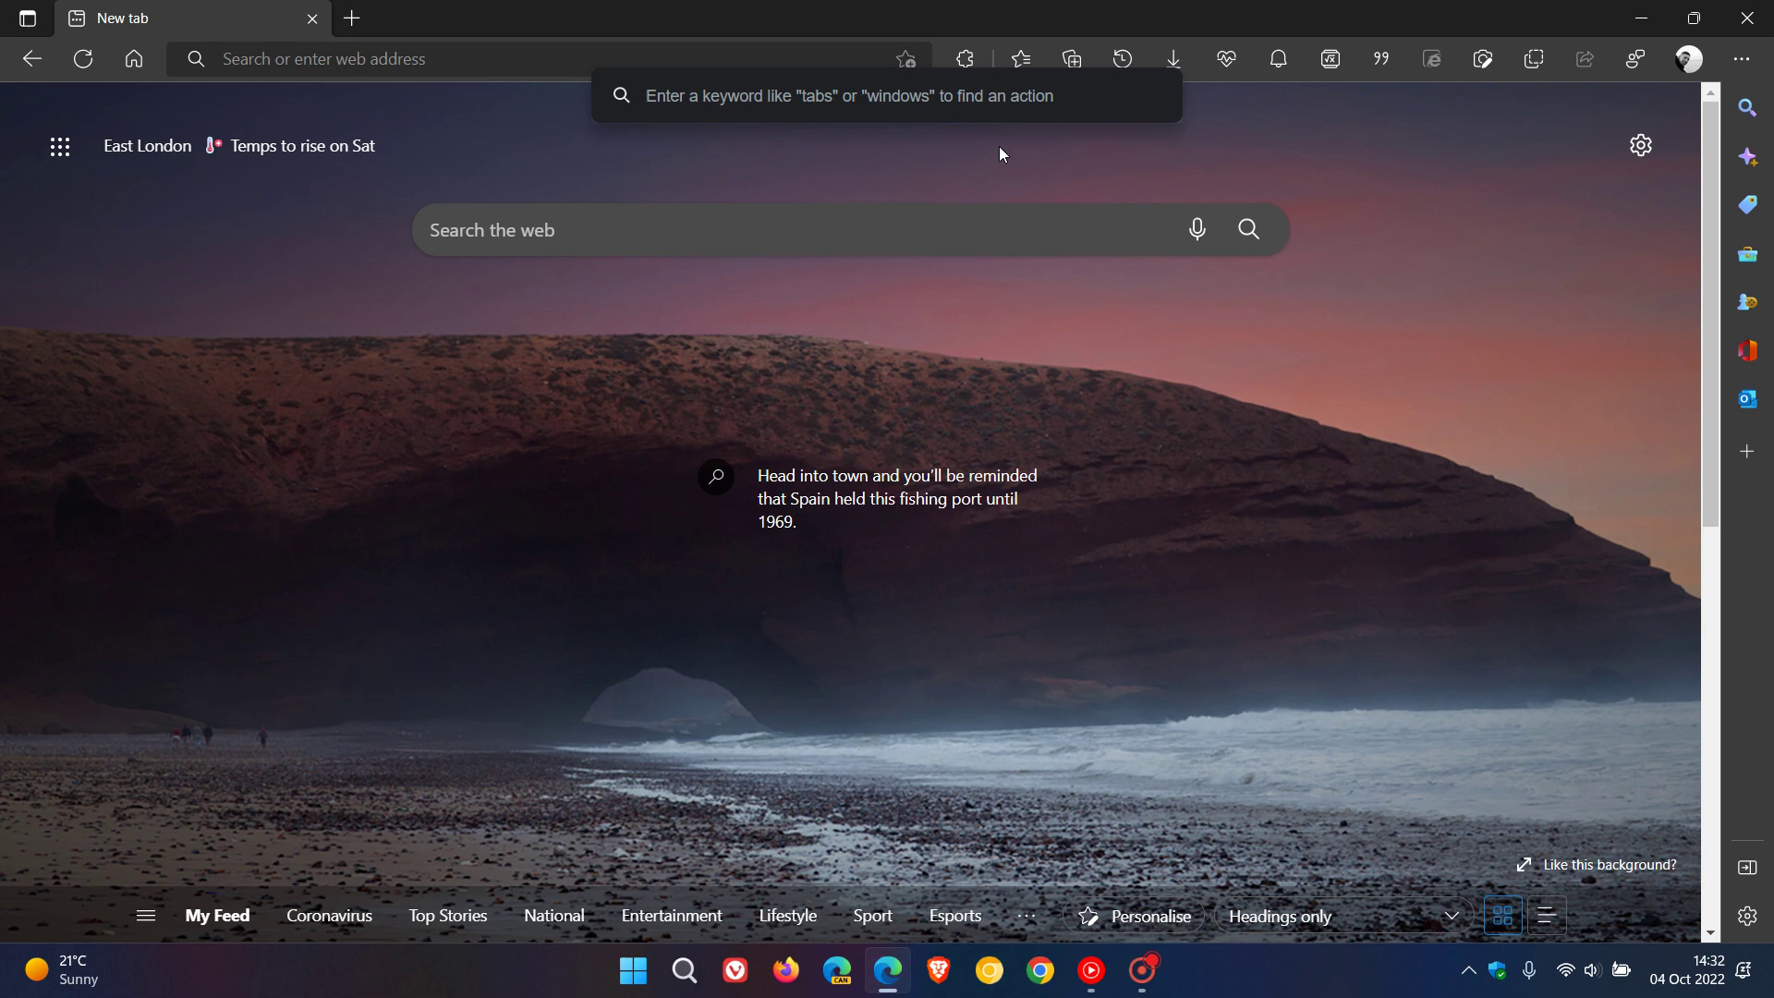
{"action": "type", "text": "tab"}
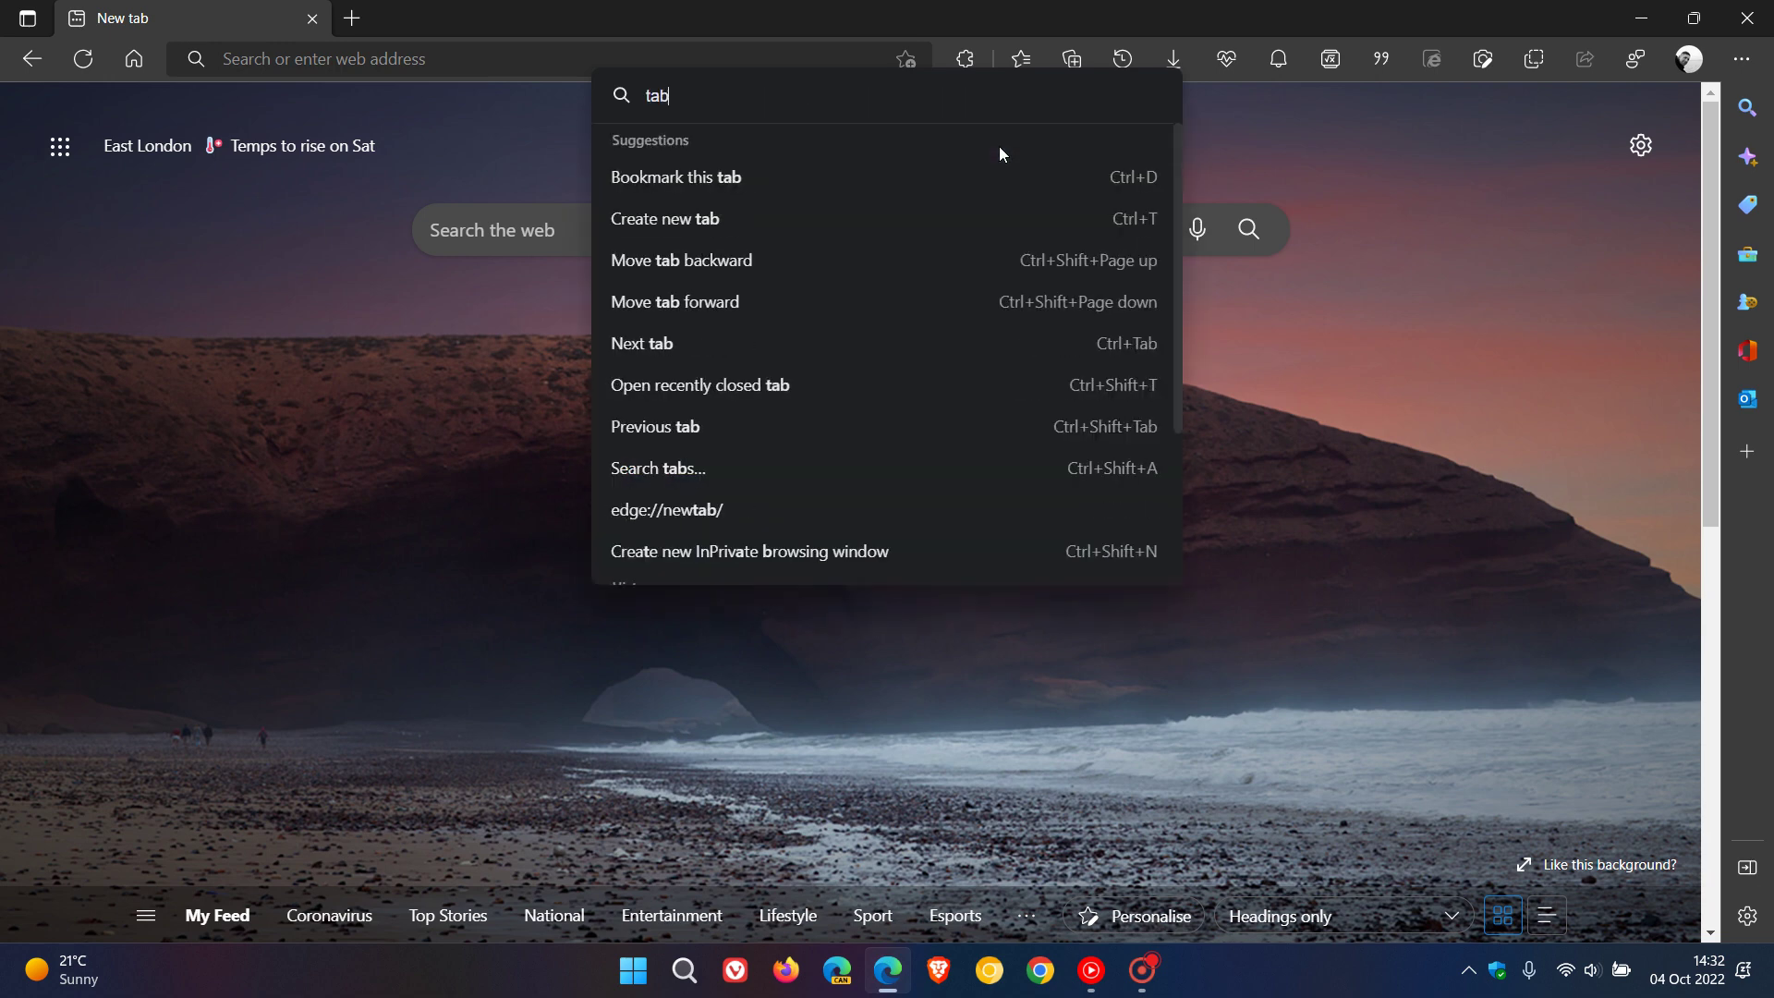
{"action": "type", "text": "s"}
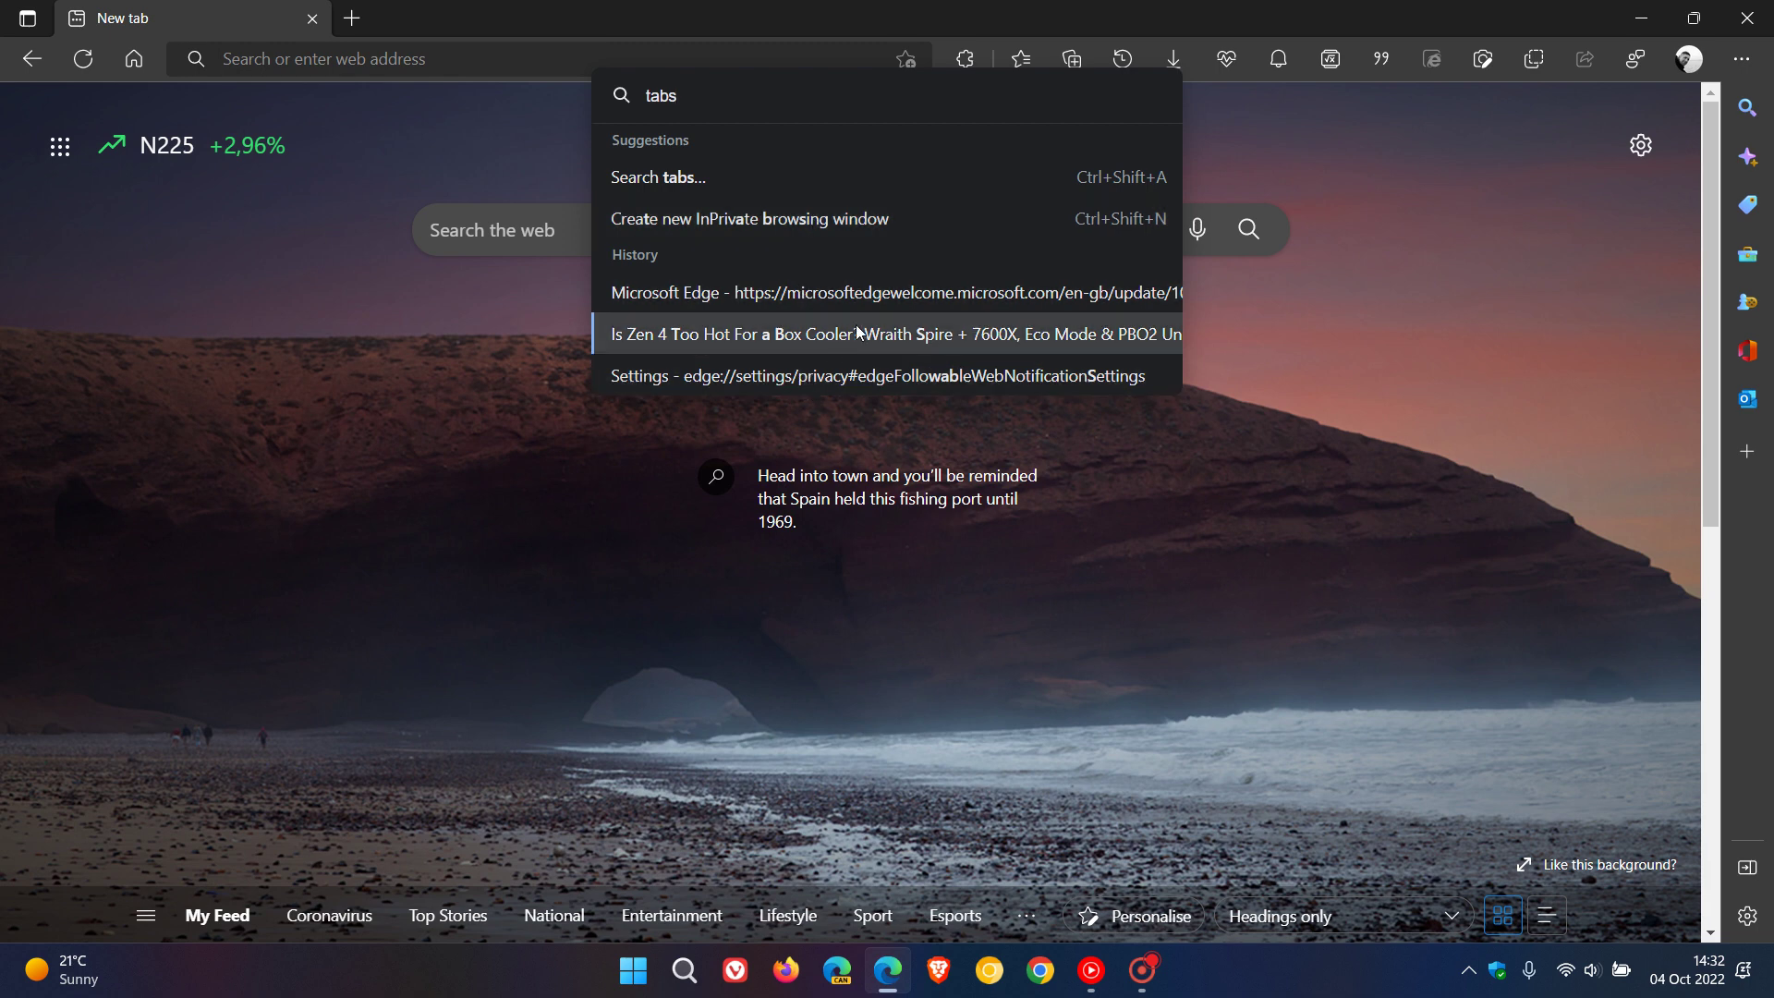
{"action": "left_click_drag", "start_coordinate": [645, 107], "coordinate": [688, 94]}
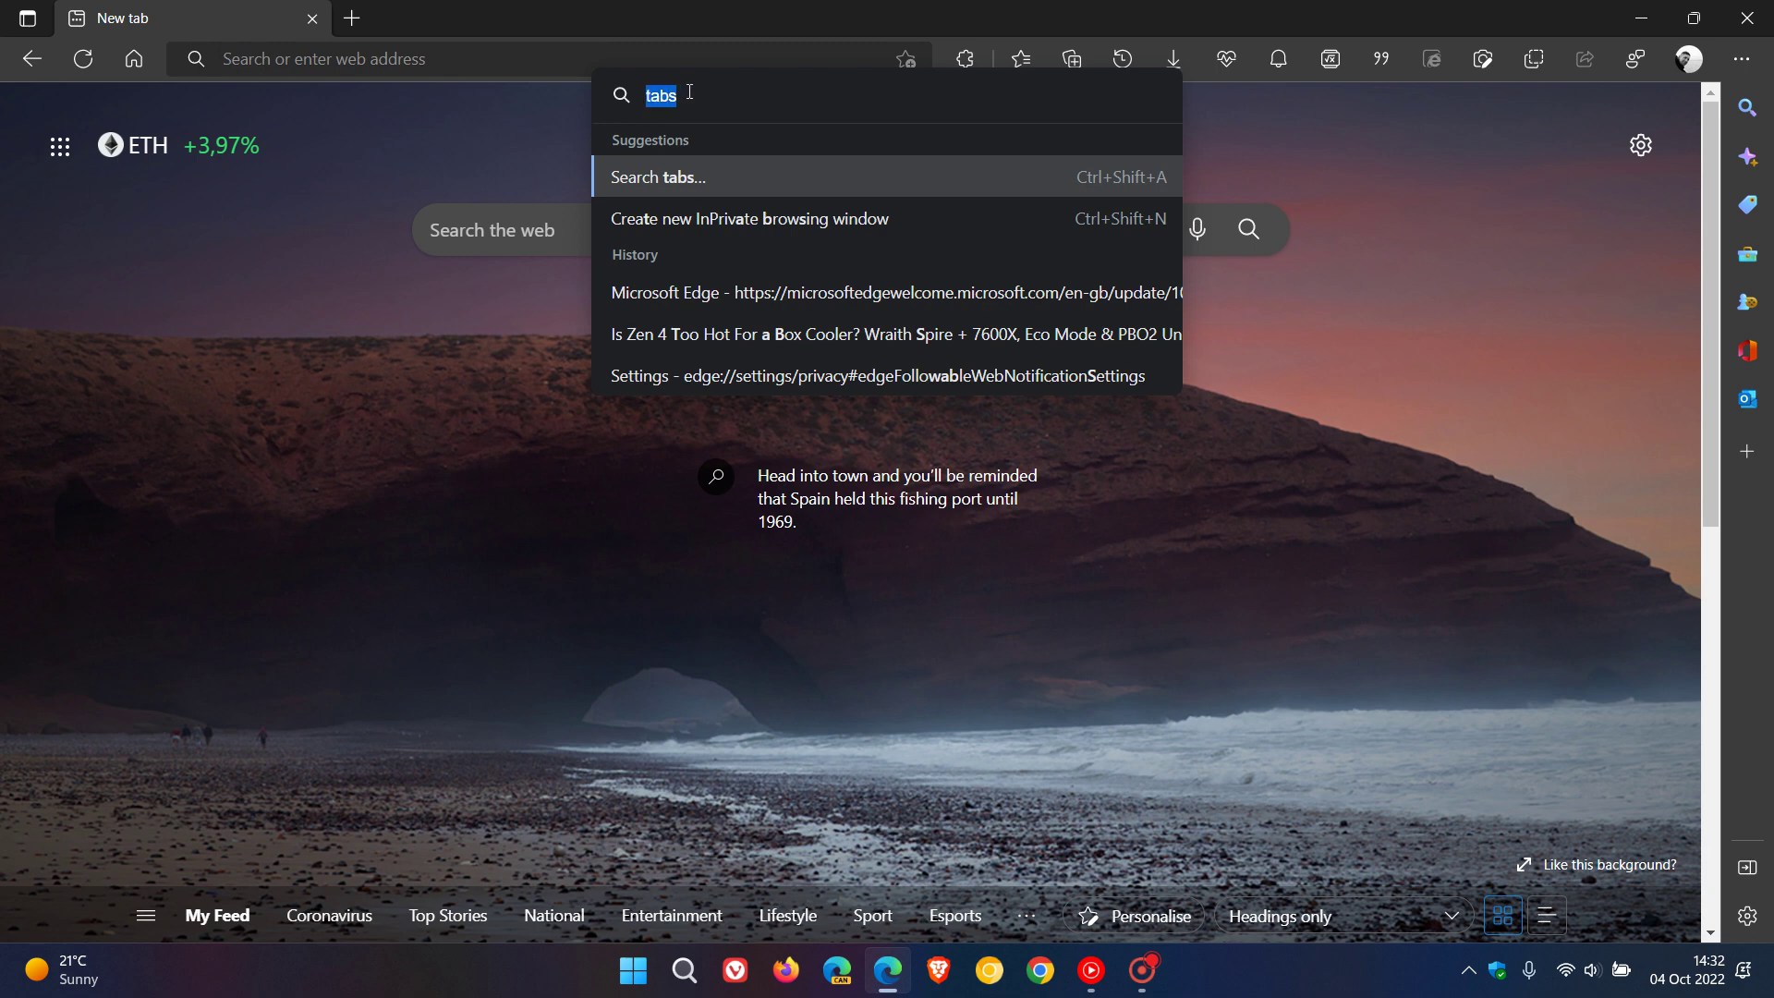
{"action": "type", "text": "bo"}
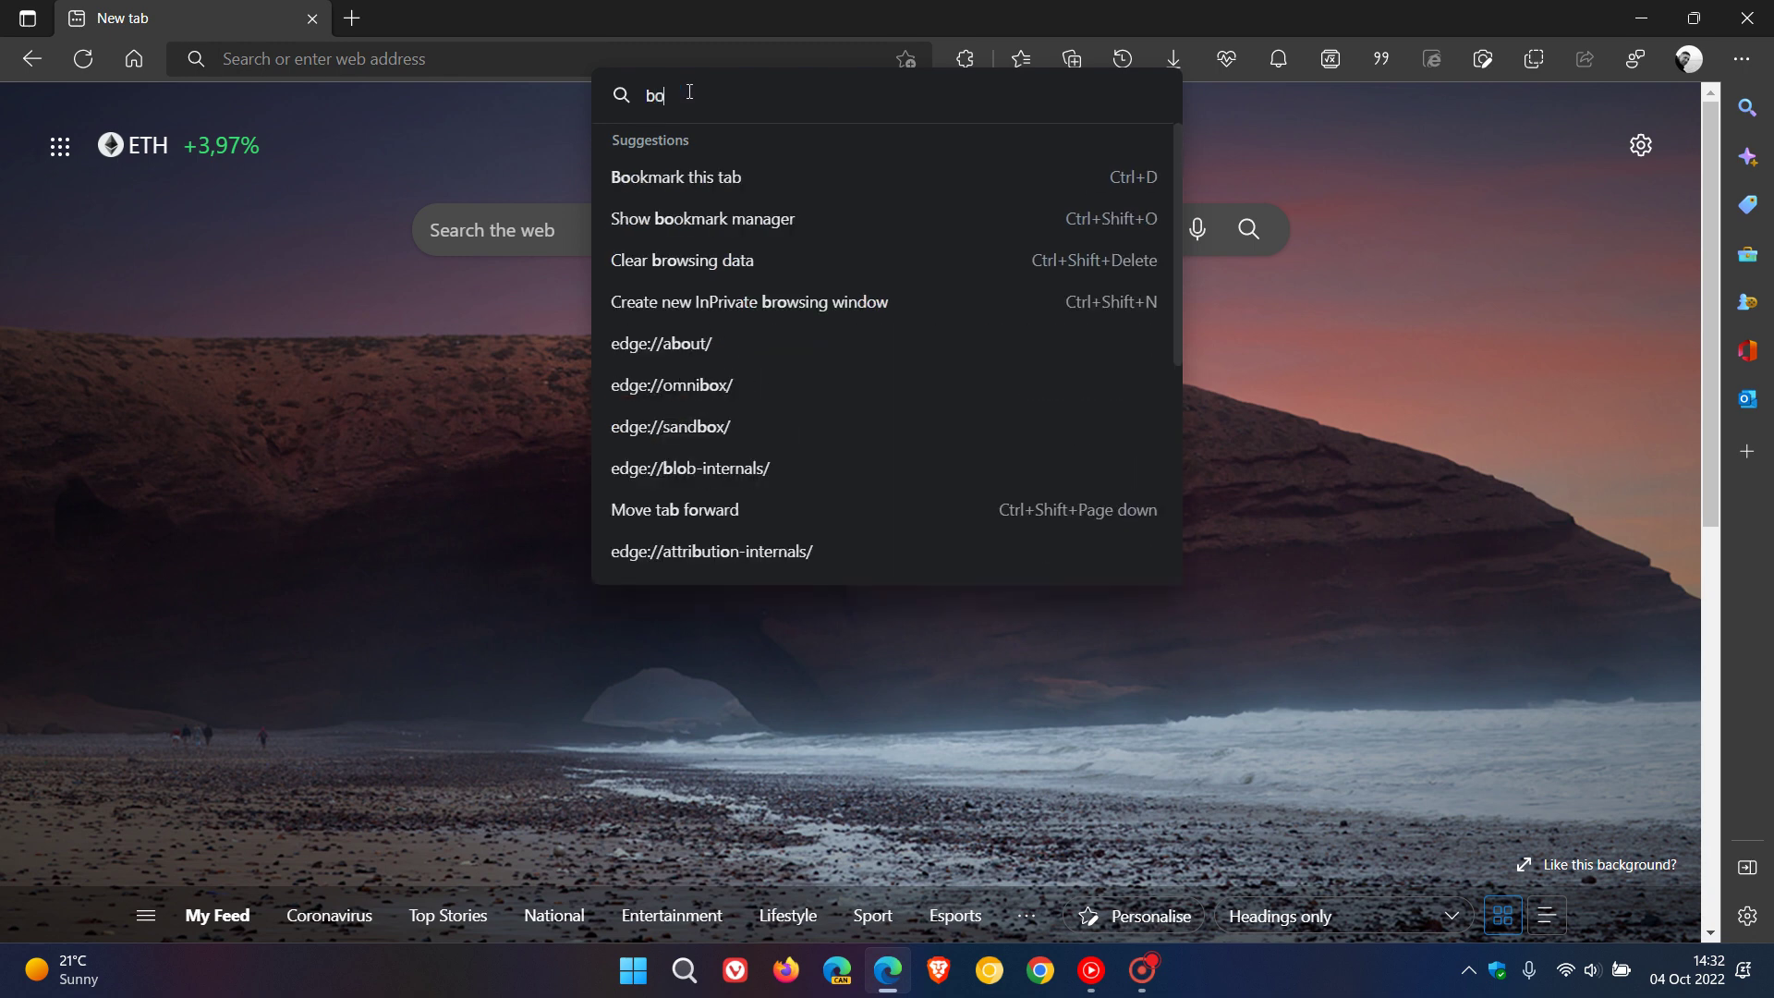
{"action": "type", "text": "okmar"}
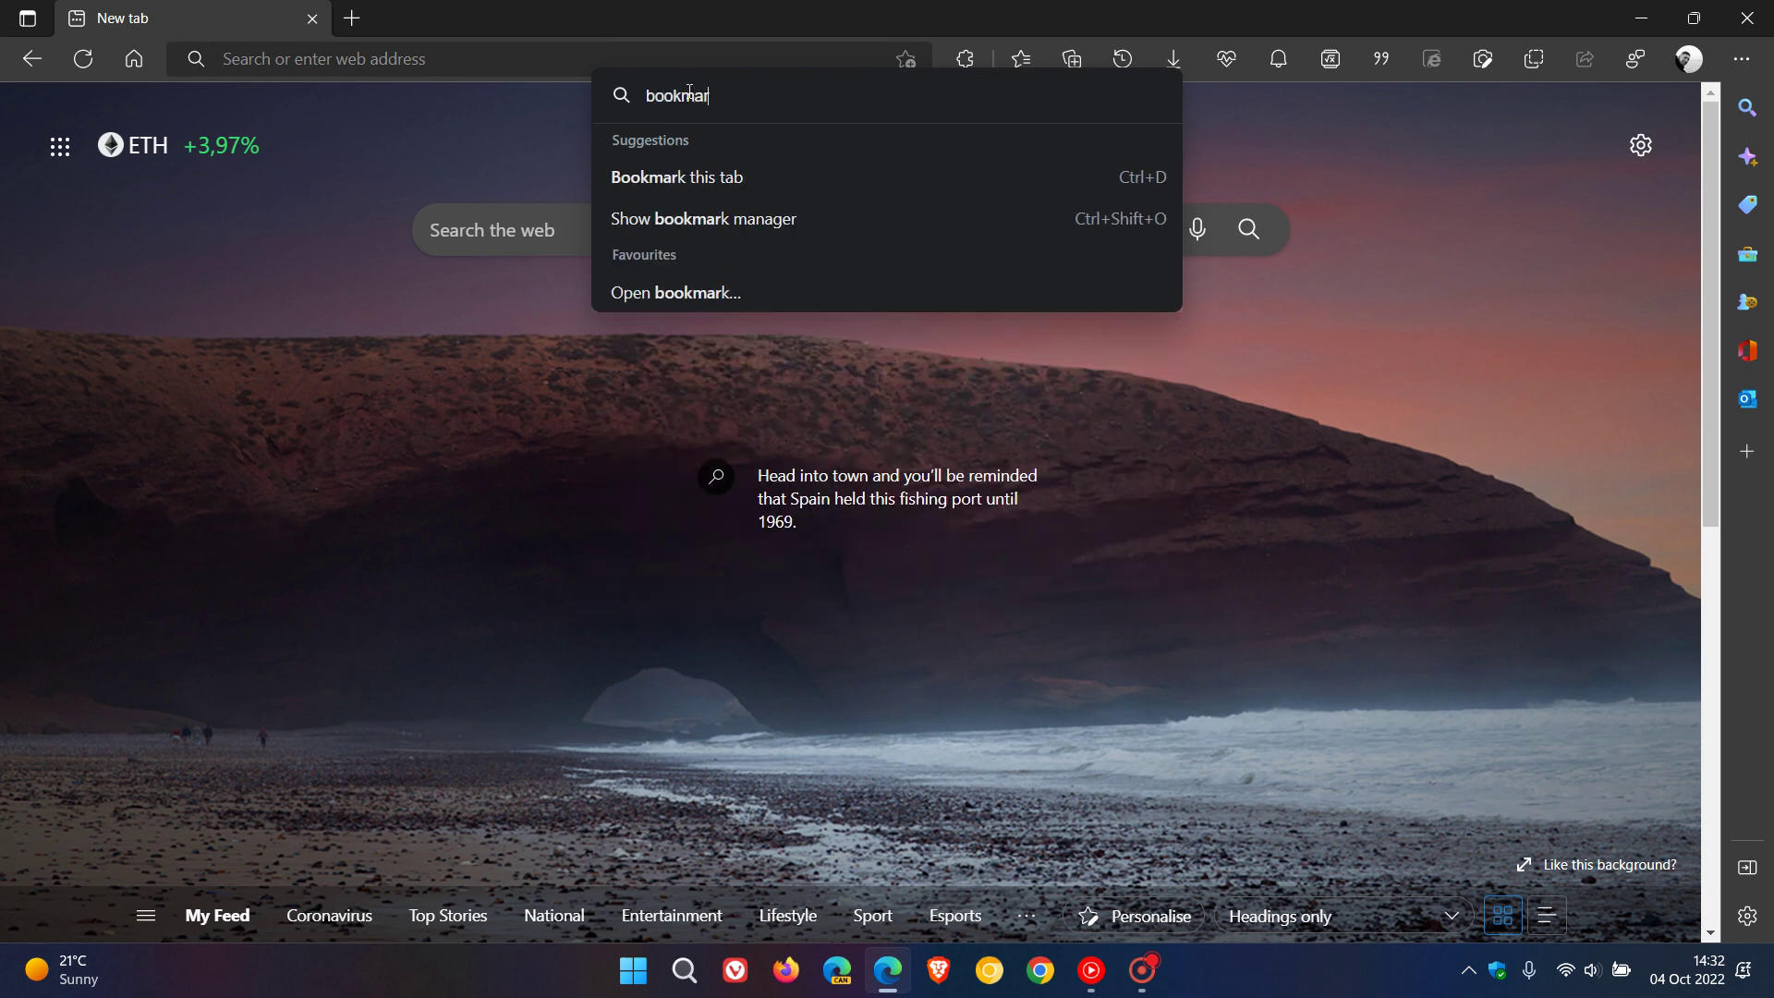
{"action": "type", "text": "ks"}
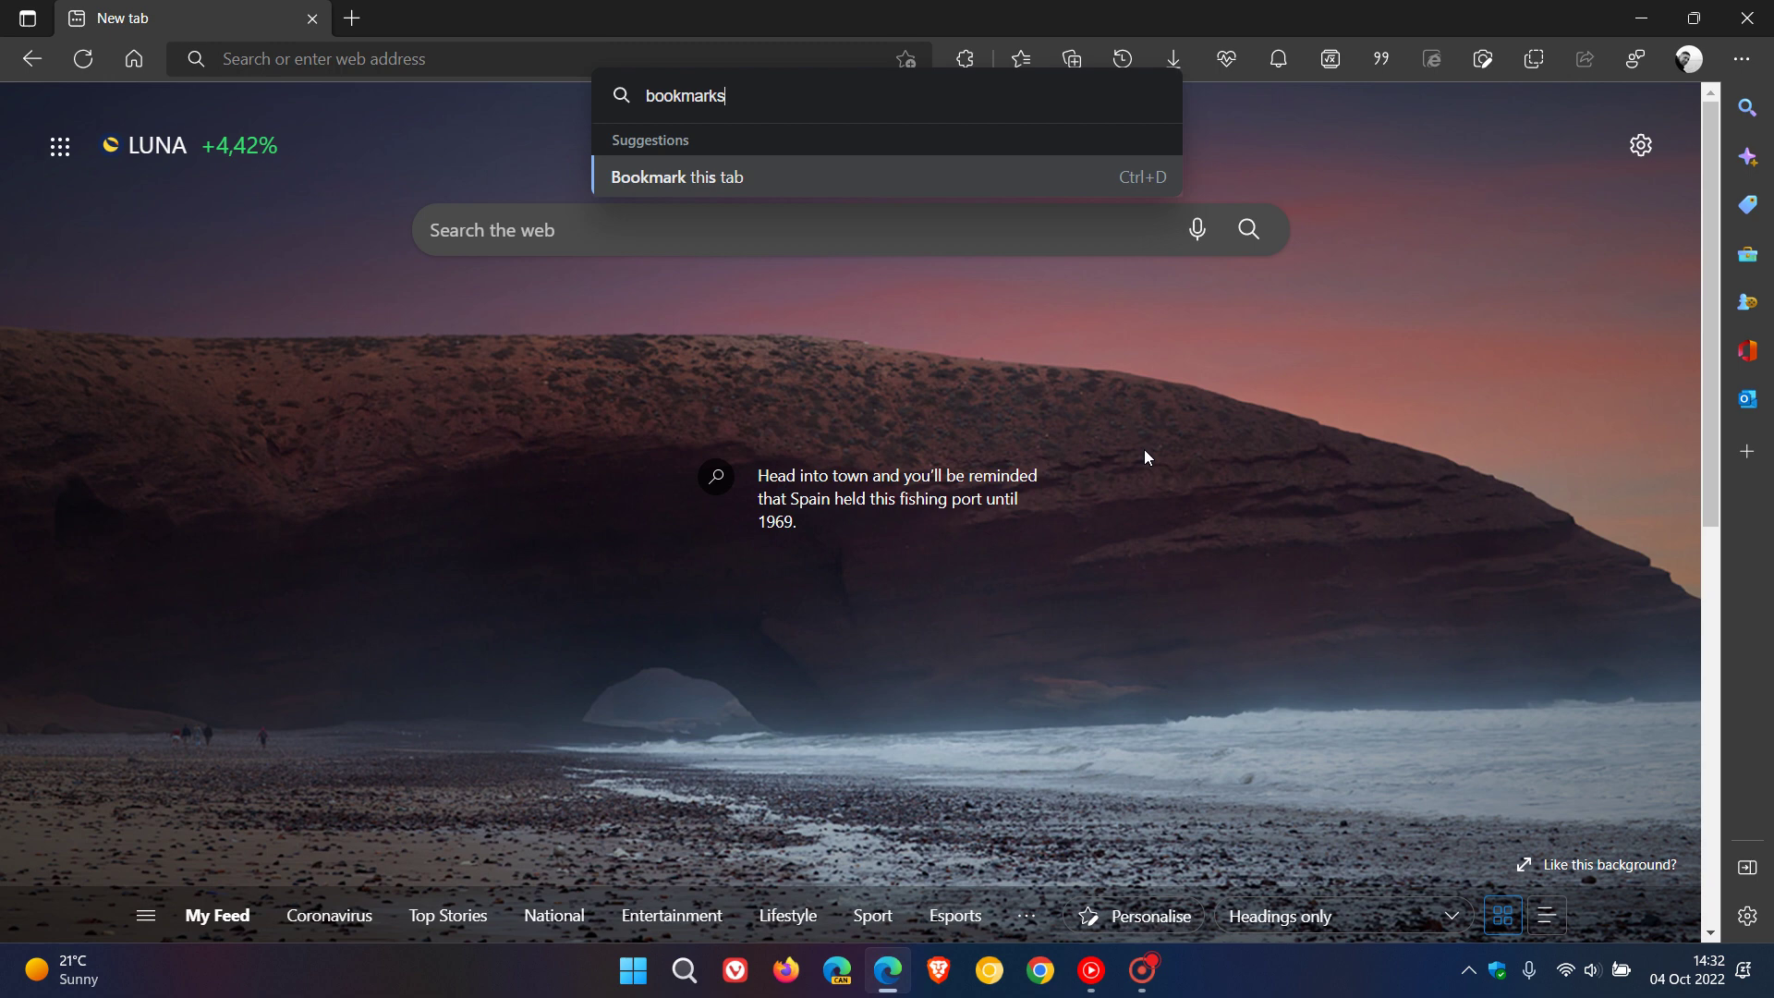
Close the quick-commands bar with Esc, reopen it empty, and dismiss it again.
{"action": "key", "text": "Escape"}
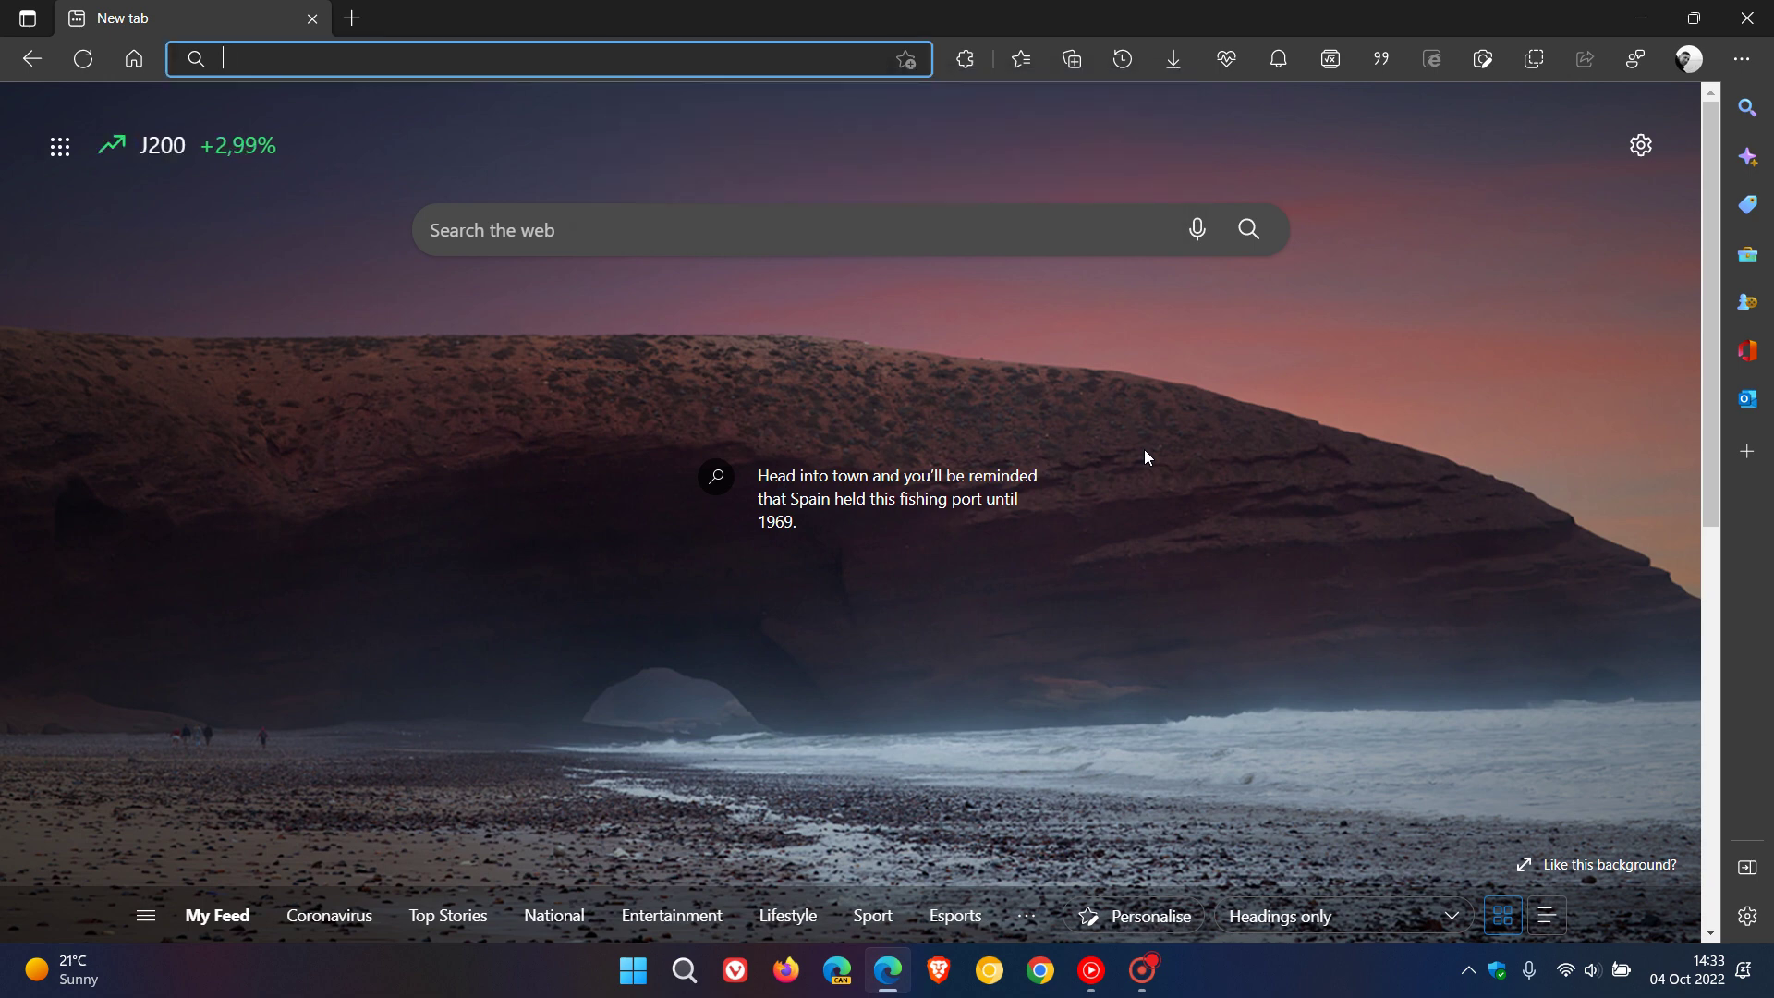
{"action": "key", "text": "ctrl+shift+space"}
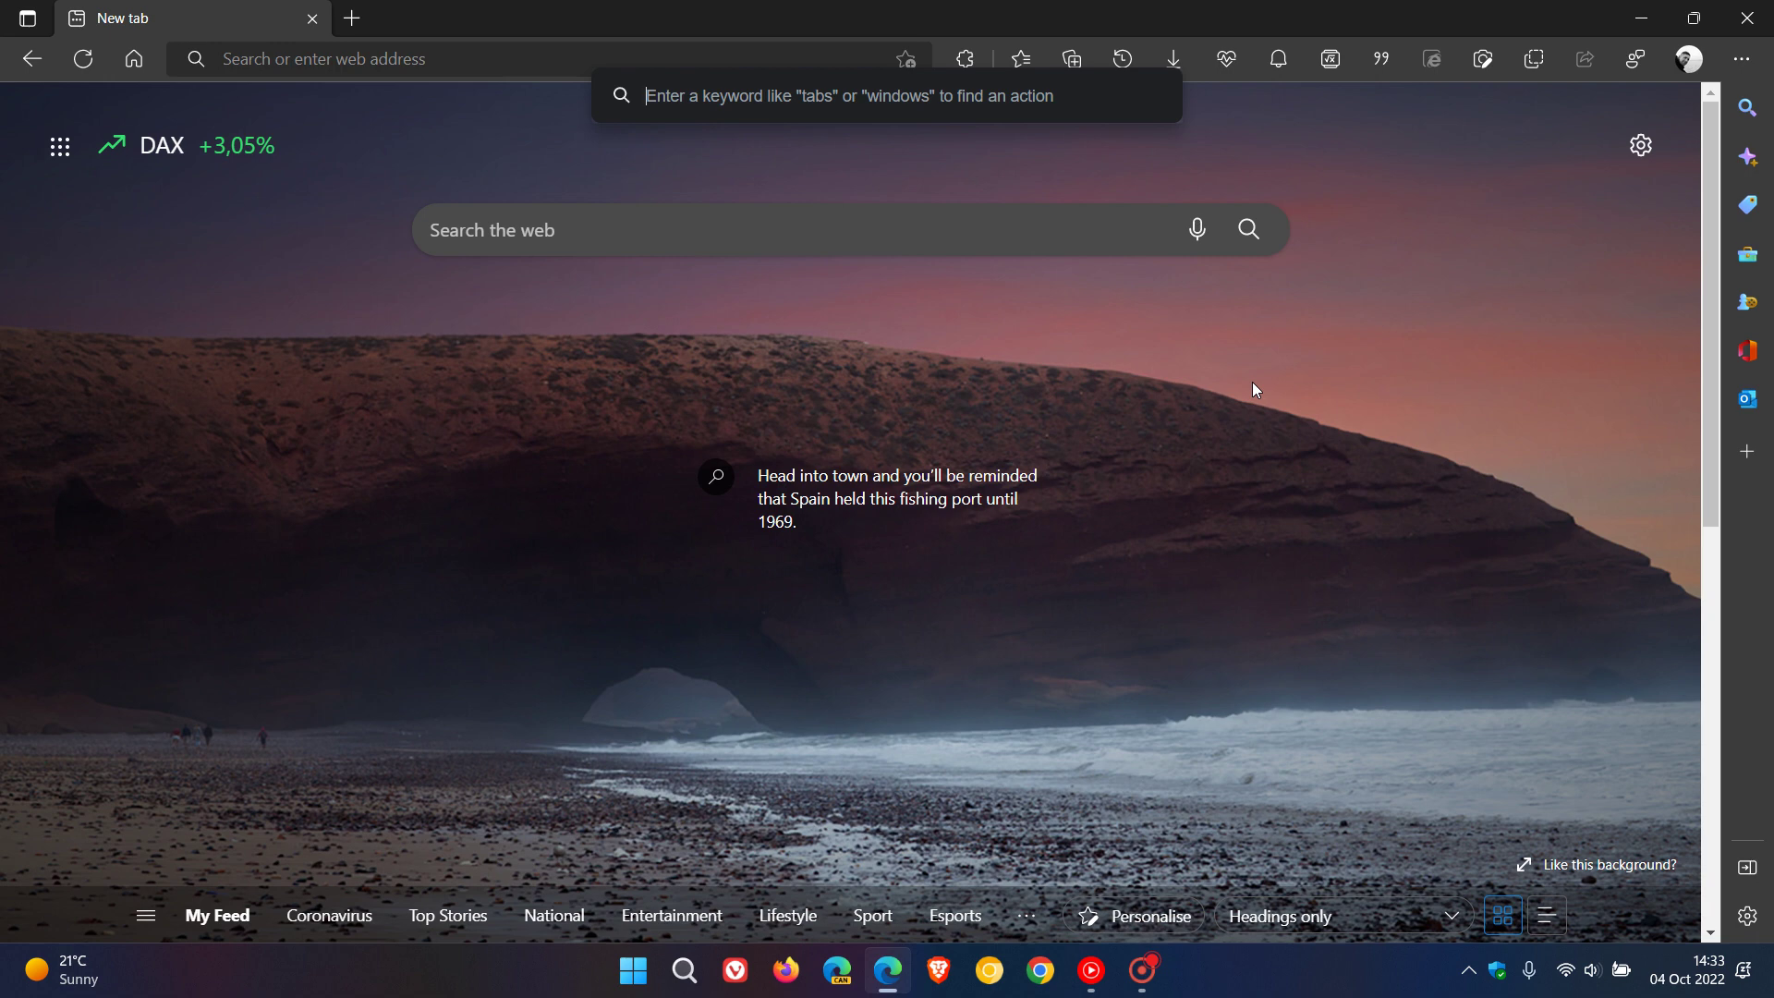
{"action": "key", "text": "Escape"}
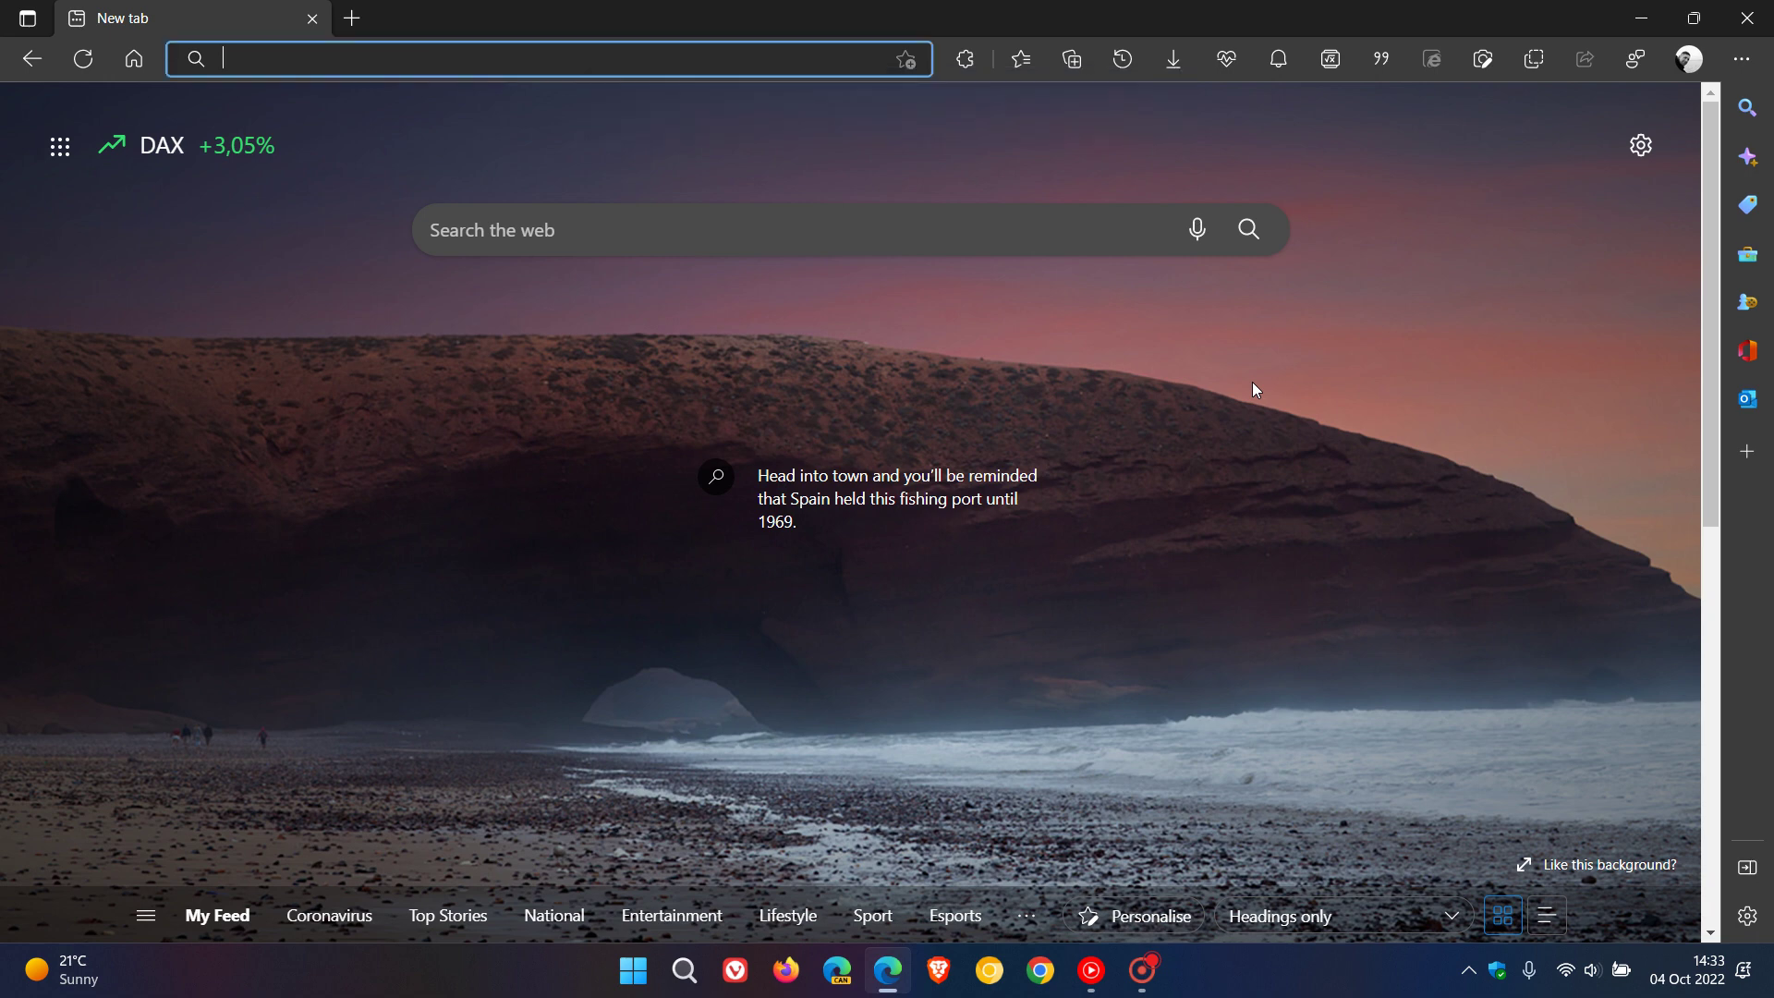